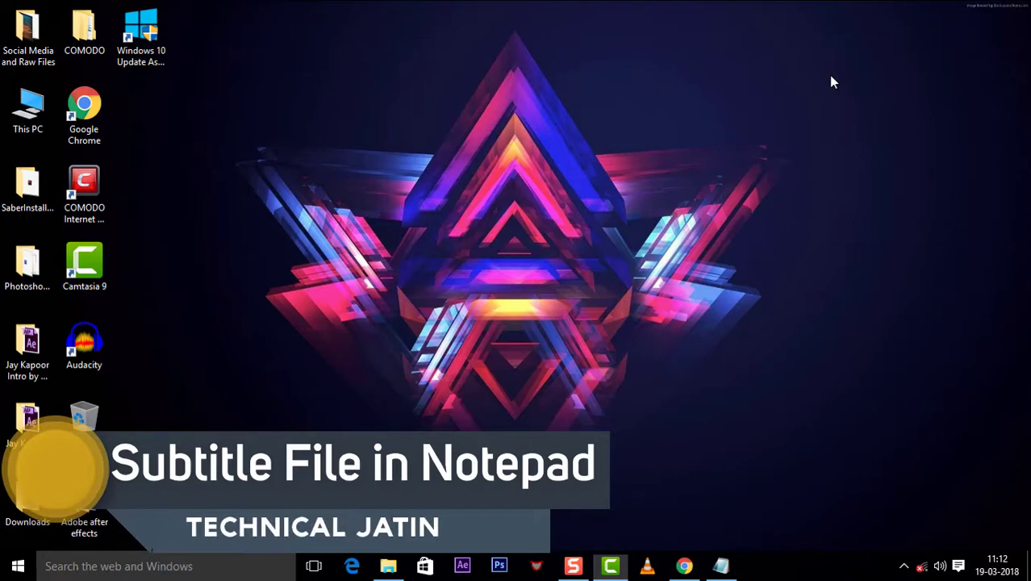
# Write entry 1 with timecode 00:00:00,000-->00:00:10,400 and text Hello Friends, then number 2.
pyautogui.click(720, 566)
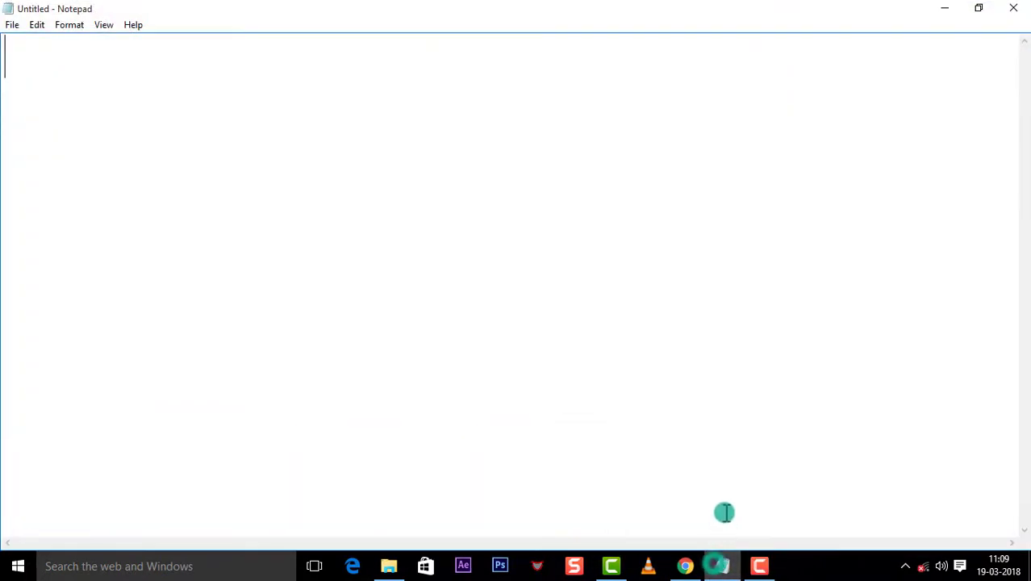
pyautogui.write('1')
pyautogui.press('Return')
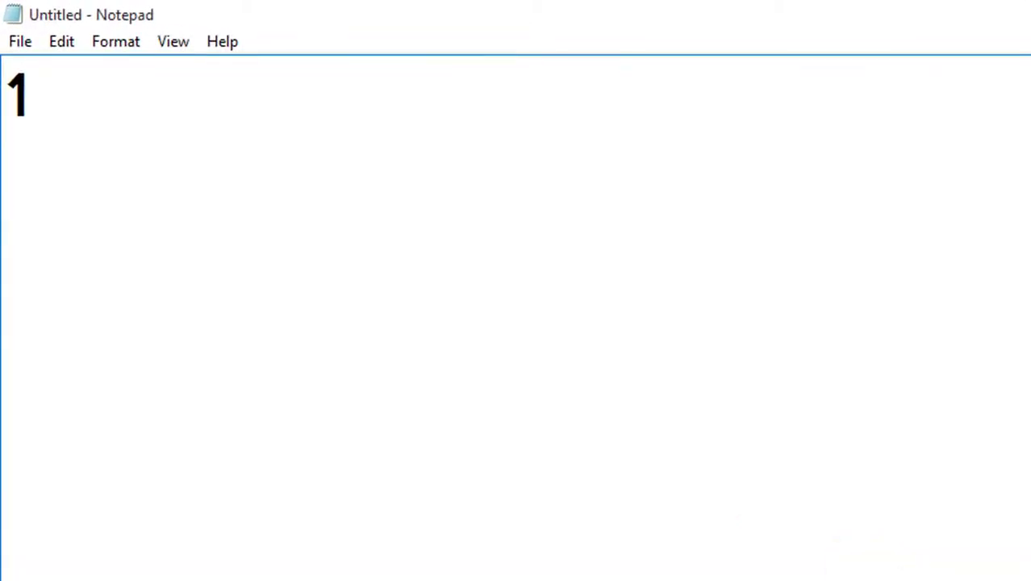
pyautogui.write('00:00:00,000-->00:00:10,400')
pyautogui.press('Return')
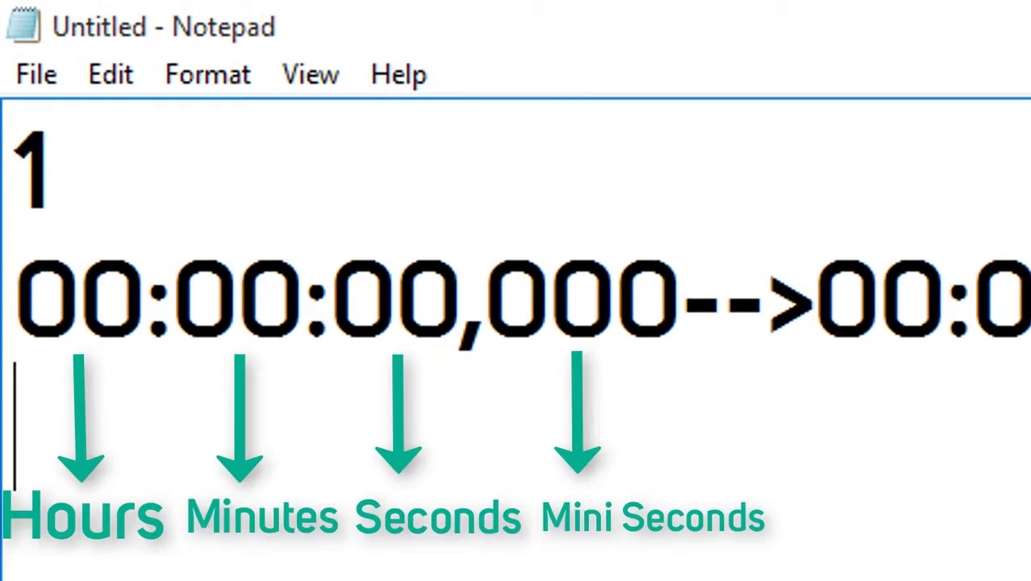
pyautogui.write('H')
pyautogui.write('ello ')
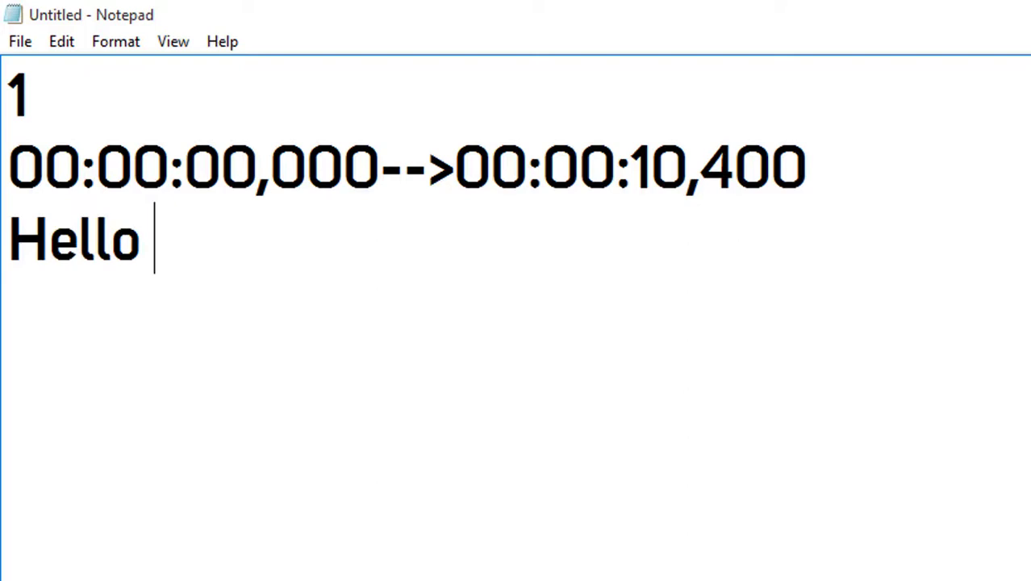
pyautogui.write('Friends')
# Paste the timecode under 2 and edit it to 00:00:10,400-->00:00:14,400.
pyautogui.press('Return')
pyautogui.press('Return')
pyautogui.write('2')
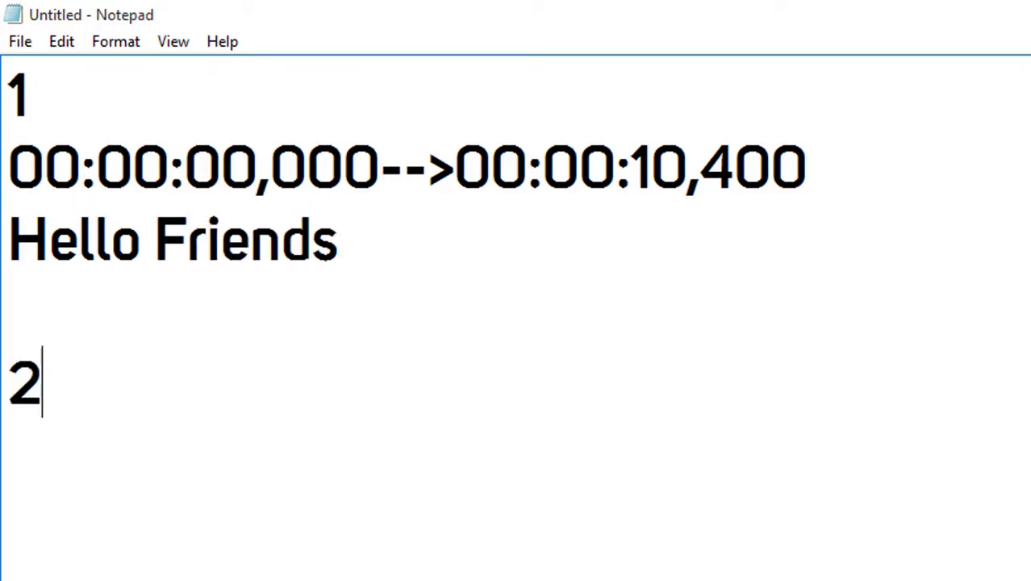
pyautogui.press('Return')
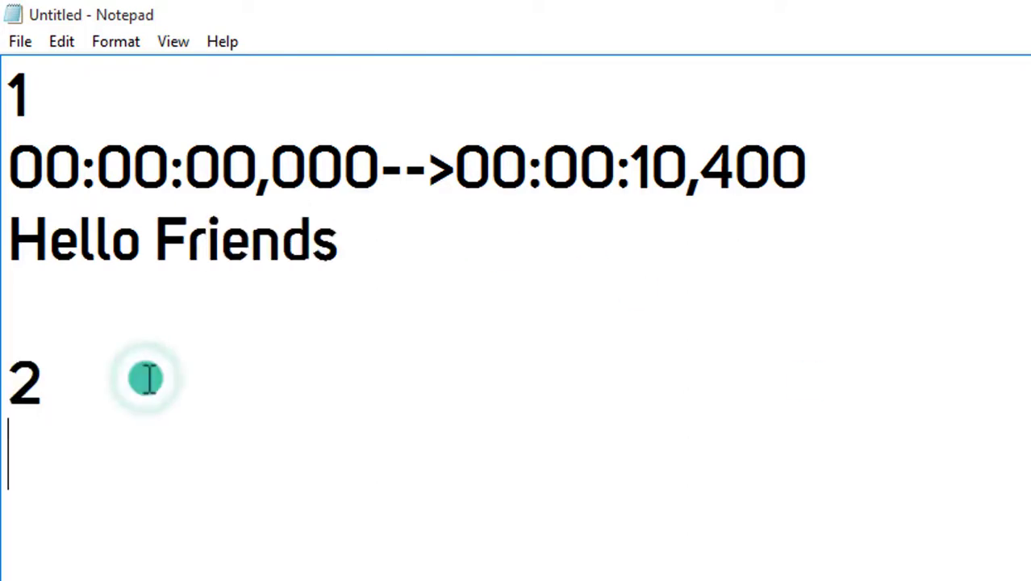
pyautogui.write('00:00:00,000-->00:00:10,400')
pyautogui.press('Left')
pyautogui.press('Left')
pyautogui.press('Left')
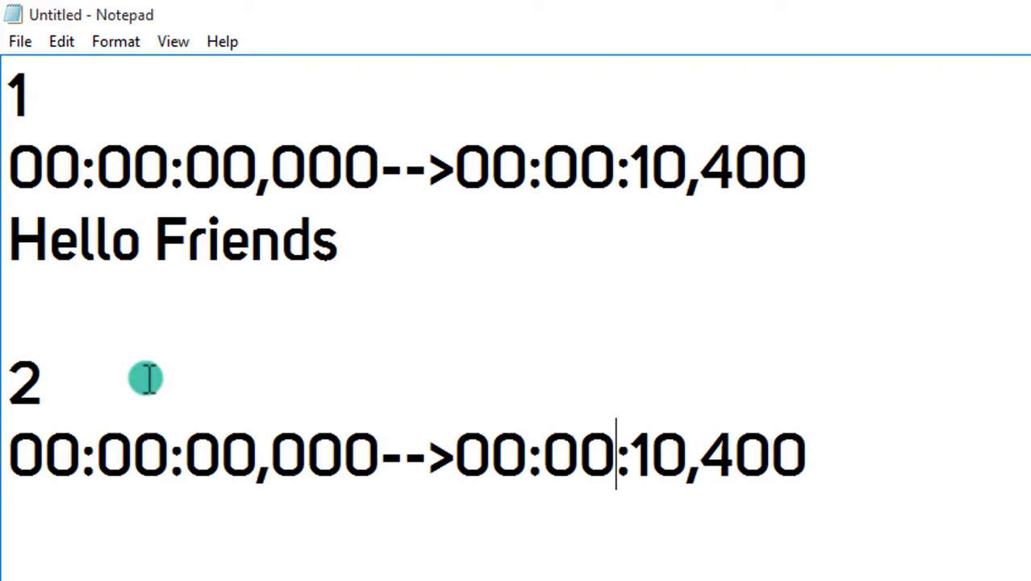
pyautogui.press('Left')
pyautogui.press('Left')
pyautogui.press('Left')
pyautogui.press('Left')
pyautogui.press('Left')
pyautogui.press('Left')
pyautogui.press('Left')
pyautogui.press('Right')
pyautogui.press('Right')
pyautogui.press('Right')
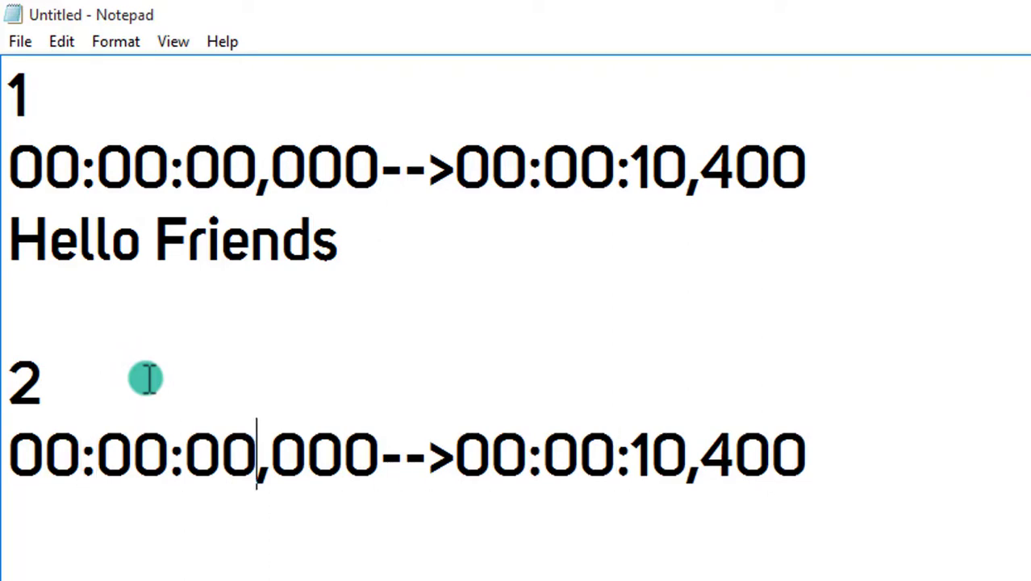
pyautogui.press('BackSpace')
pyautogui.press('BackSpace')
pyautogui.write('10')
pyautogui.press('Right')
pyautogui.press('Right')
pyautogui.press('Delete')
pyautogui.press('Delete')
pyautogui.press('BackSpace')
pyautogui.write('400')
pyautogui.press('Right')
pyautogui.press('Right')
pyautogui.press('Right')
pyautogui.press('BackSpace')
pyautogui.write('4')
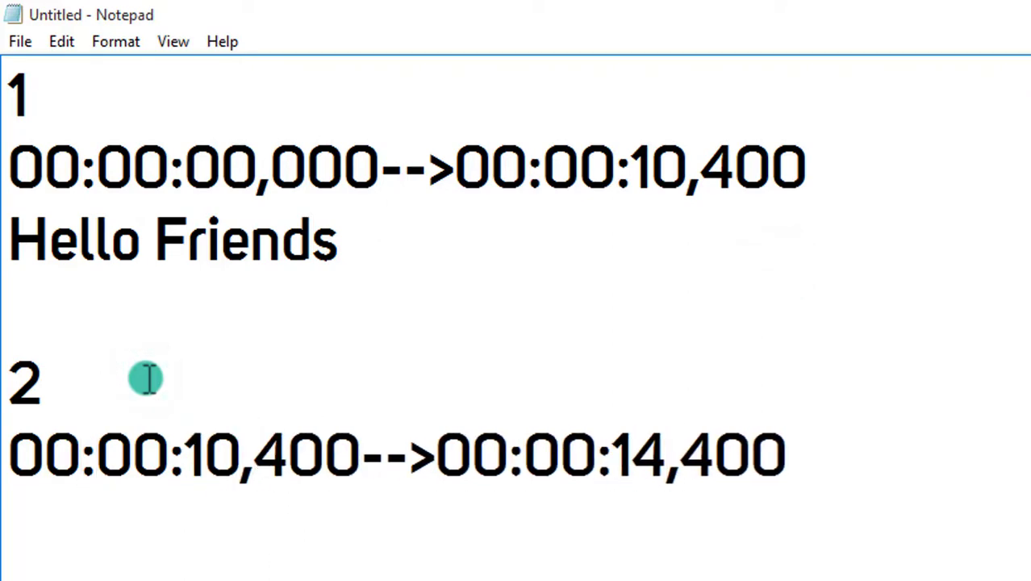
# Add the text Welcome to my channel and save the document as subtitle file.
pyautogui.press('Return')
pyautogui.write('Welco')
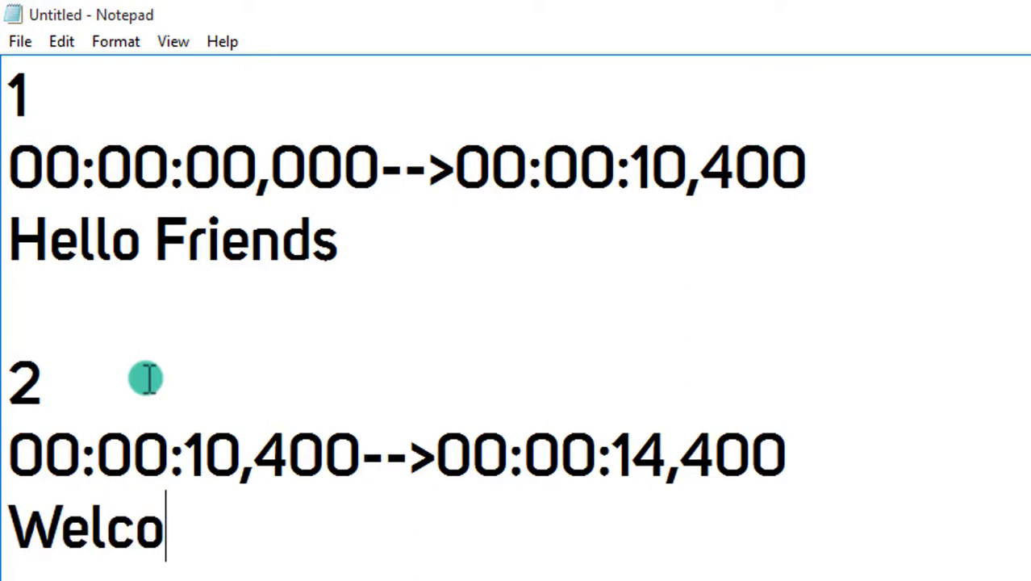
pyautogui.write('me to my channel')
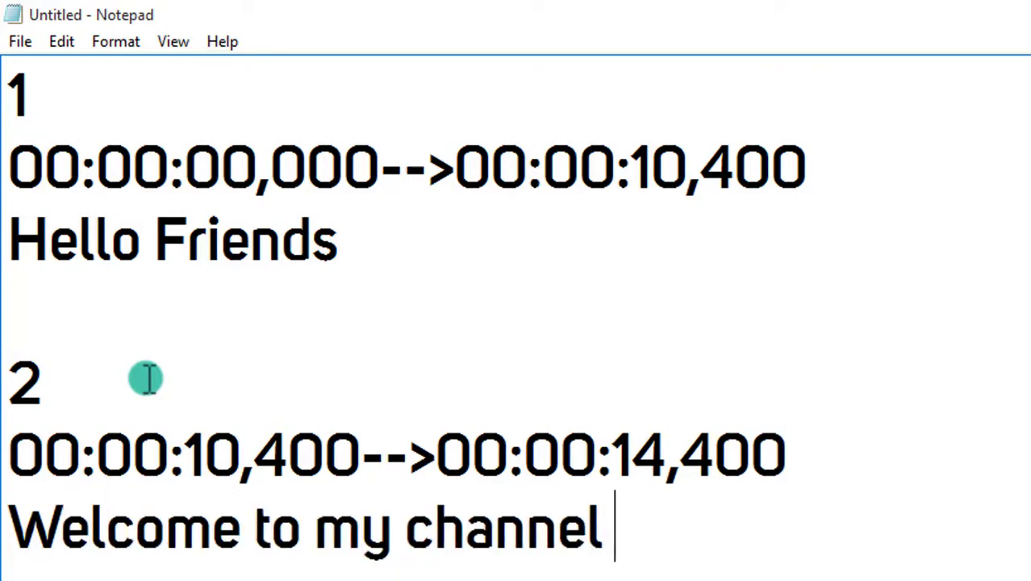
pyautogui.press('Return')
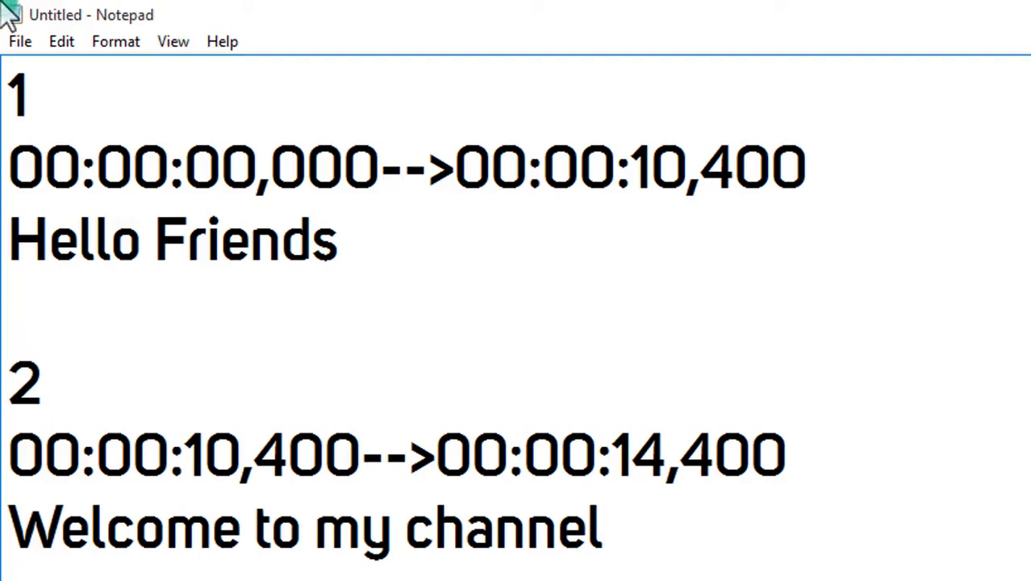
pyautogui.click(21, 42)
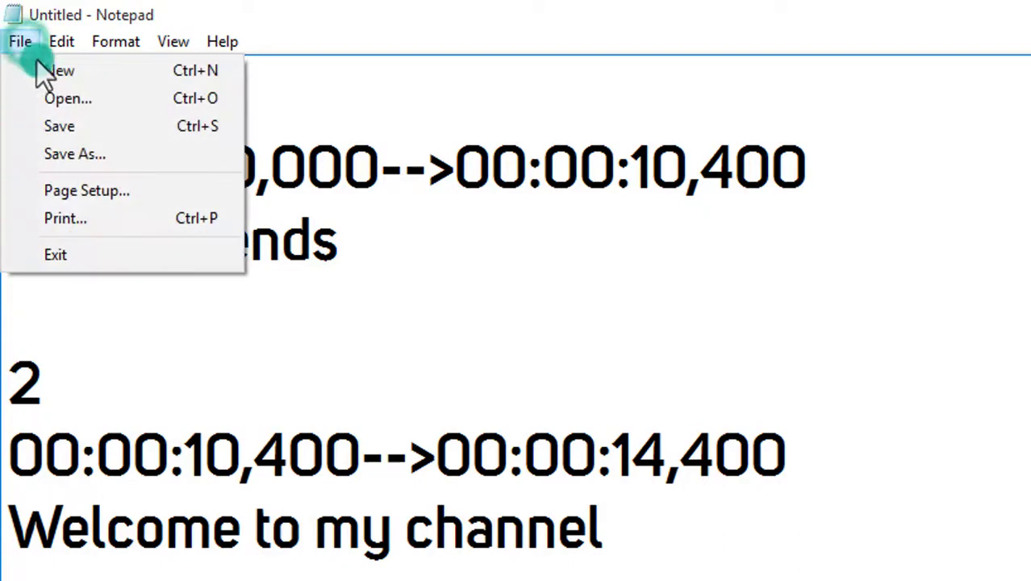
pyautogui.click(61, 126)
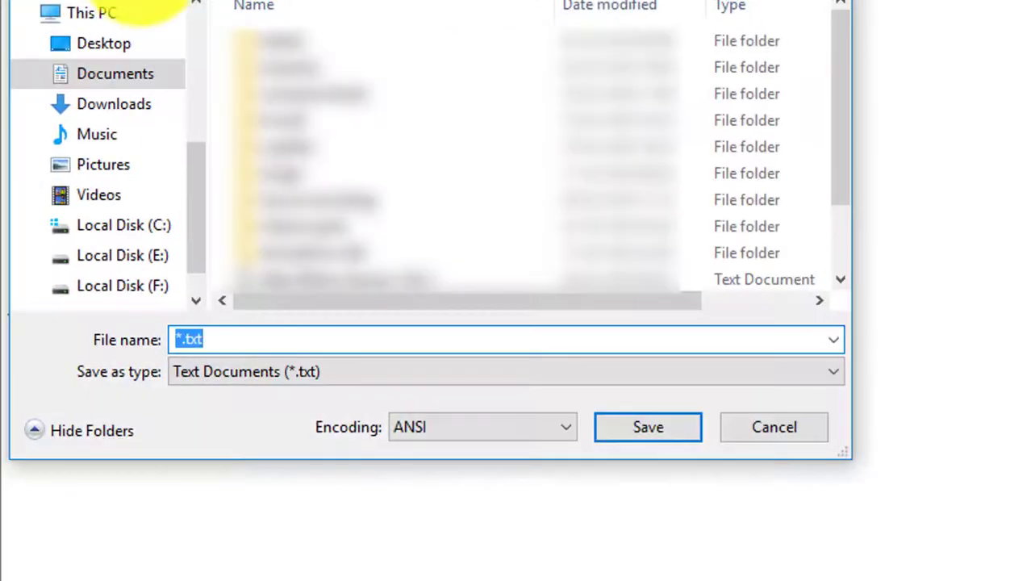
pyautogui.write('subtitle file')
pyautogui.click(244, 364)
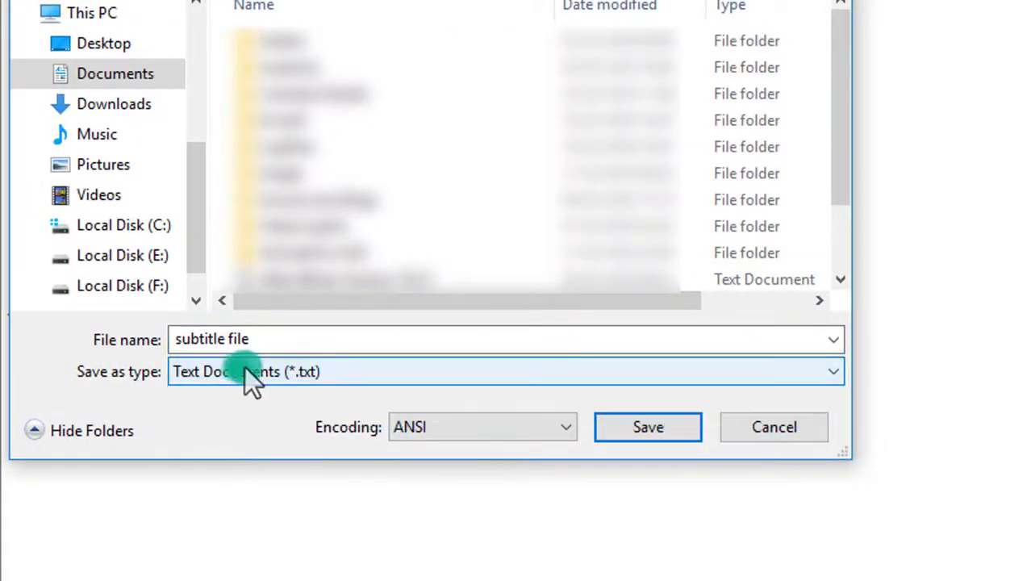
pyautogui.click(640, 430)
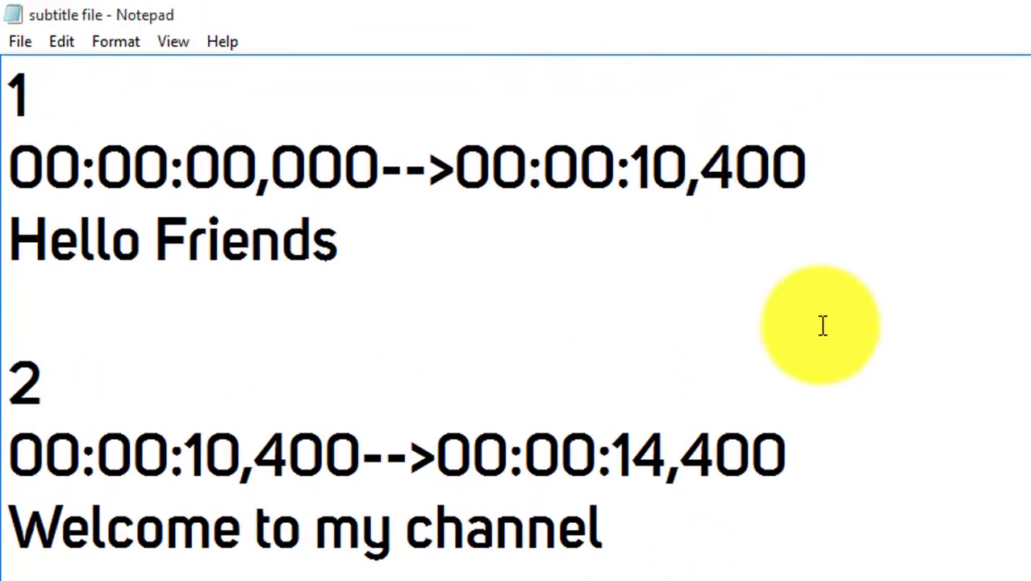